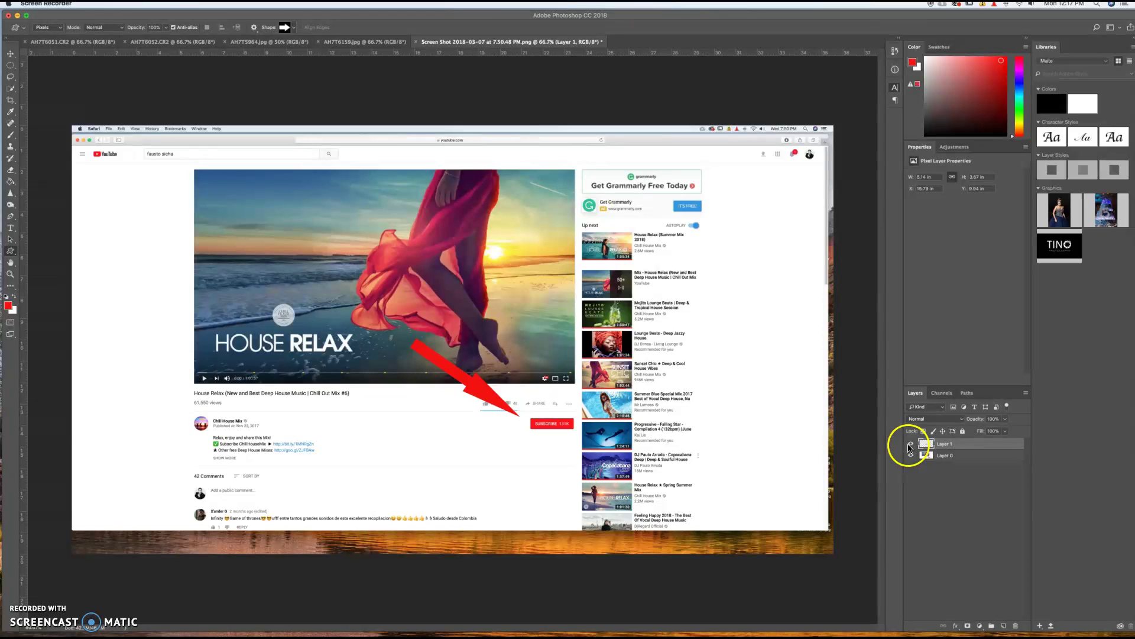
# - Turn off Layer 1's visibility to hide the red arrow on the YouTube screenshot
pyautogui.click(910, 444)
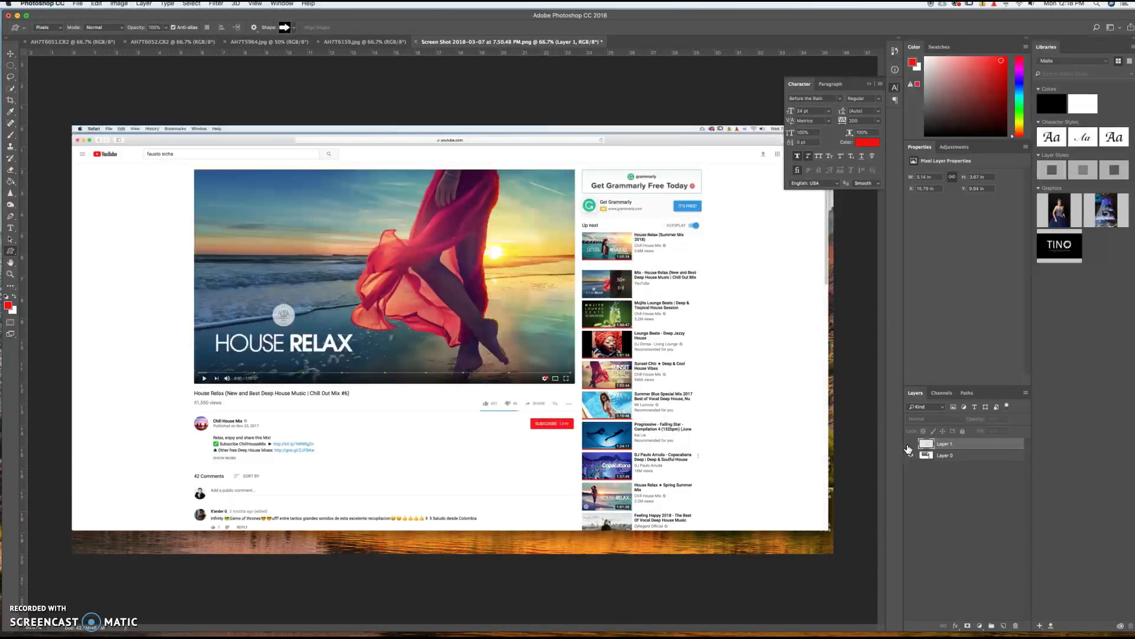
# - Toggle Layer 1's visibility several times to compare the screenshot with and without the red arrow
pyautogui.click(909, 444)
pyautogui.click(910, 444)
pyautogui.click(909, 444)
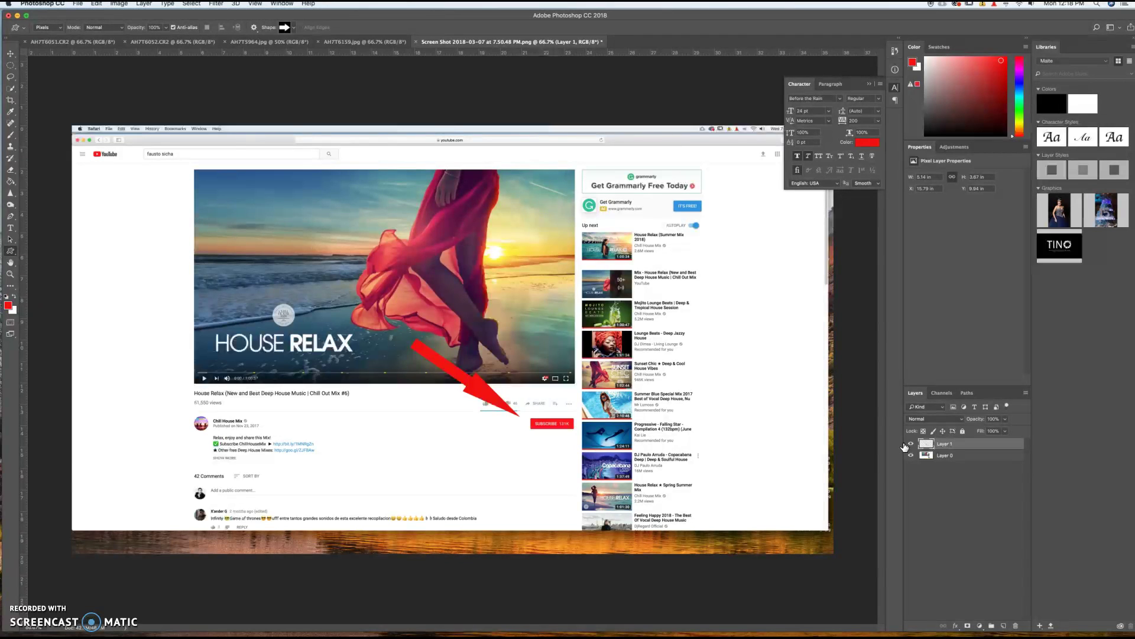
pyautogui.click(911, 444)
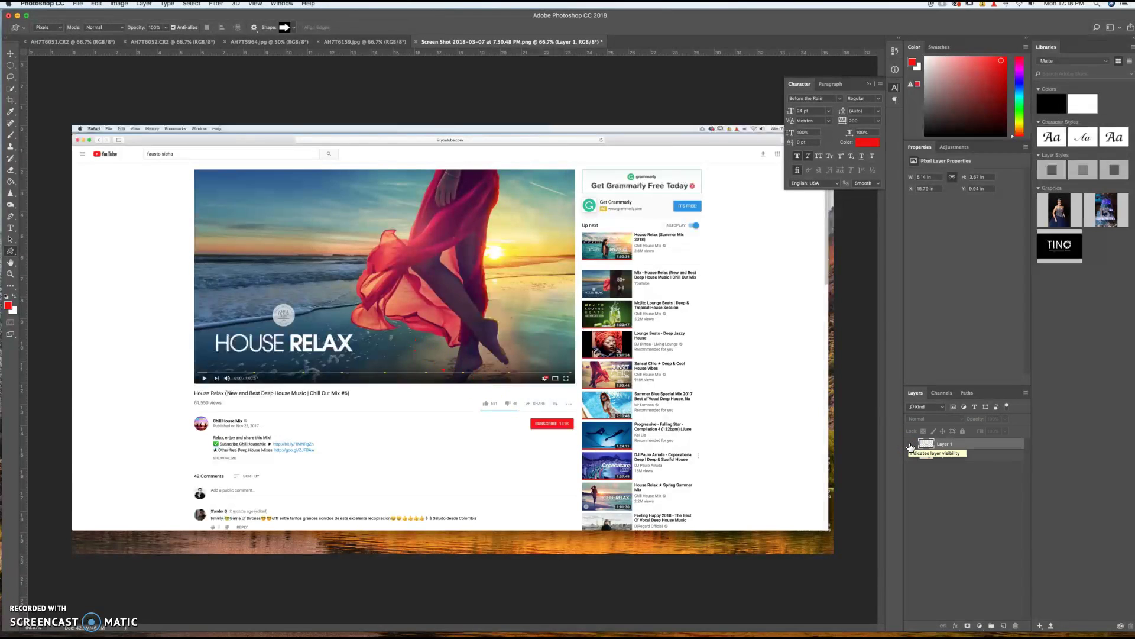
pyautogui.click(910, 444)
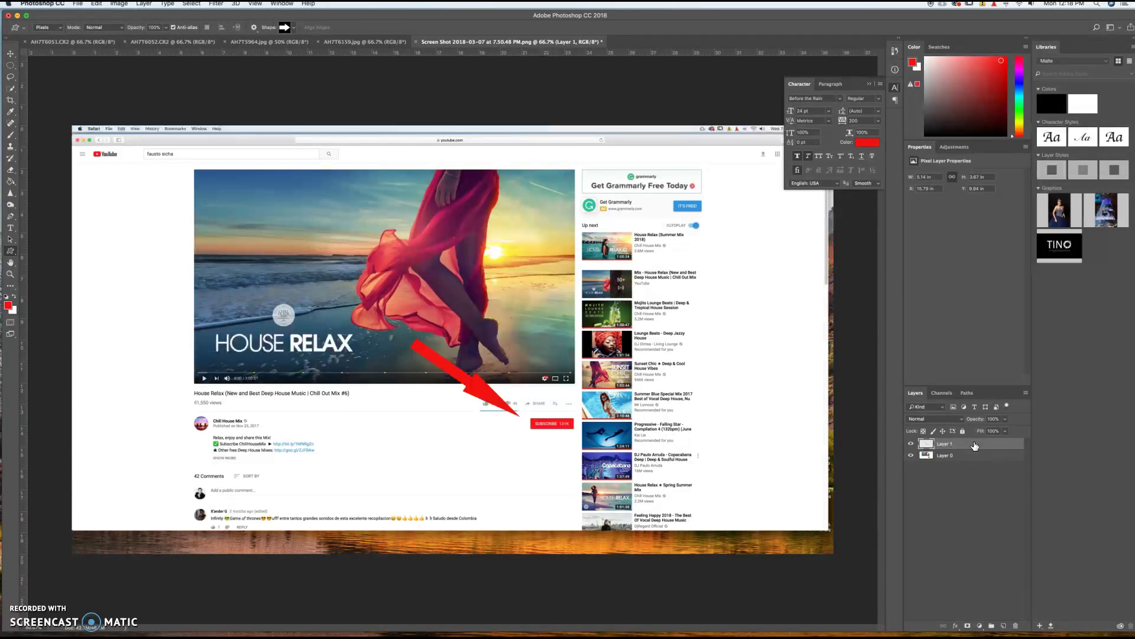
# - Delete the red arrow layer and close the YouTube screenshot document
pyautogui.press('Delete')
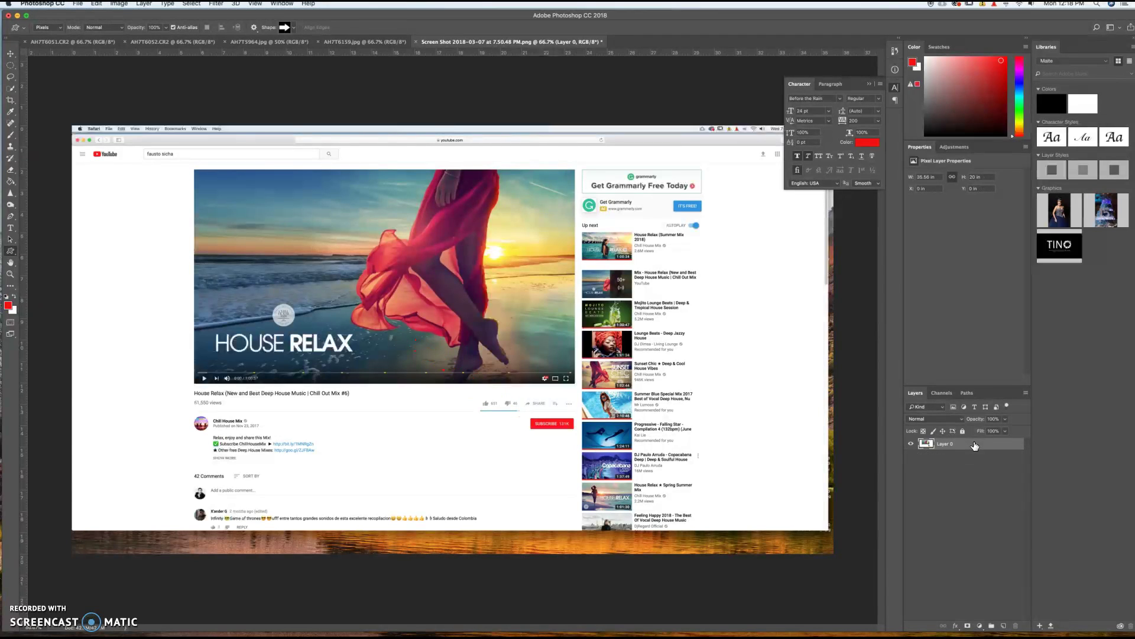
pyautogui.press('super+w')
pyautogui.click(497, 224)
# - Cycle through AH7T6051, AH7T6052, AH7T5964 and AH7T6159, ending back on AH7T6051.CR2
pyautogui.click(67, 42)
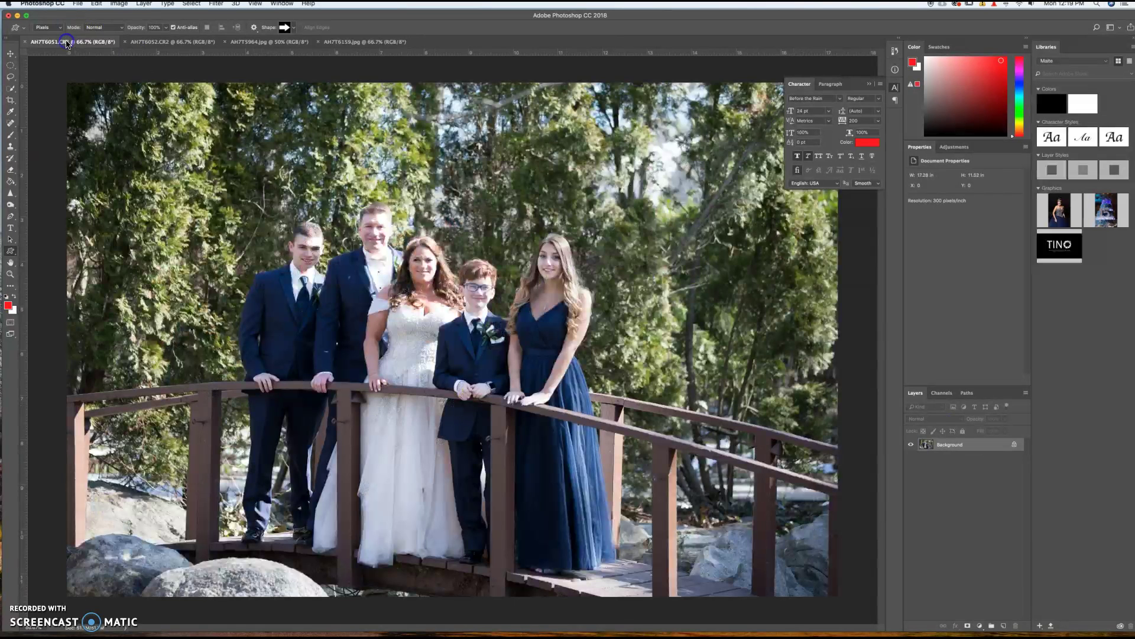
pyautogui.click(148, 42)
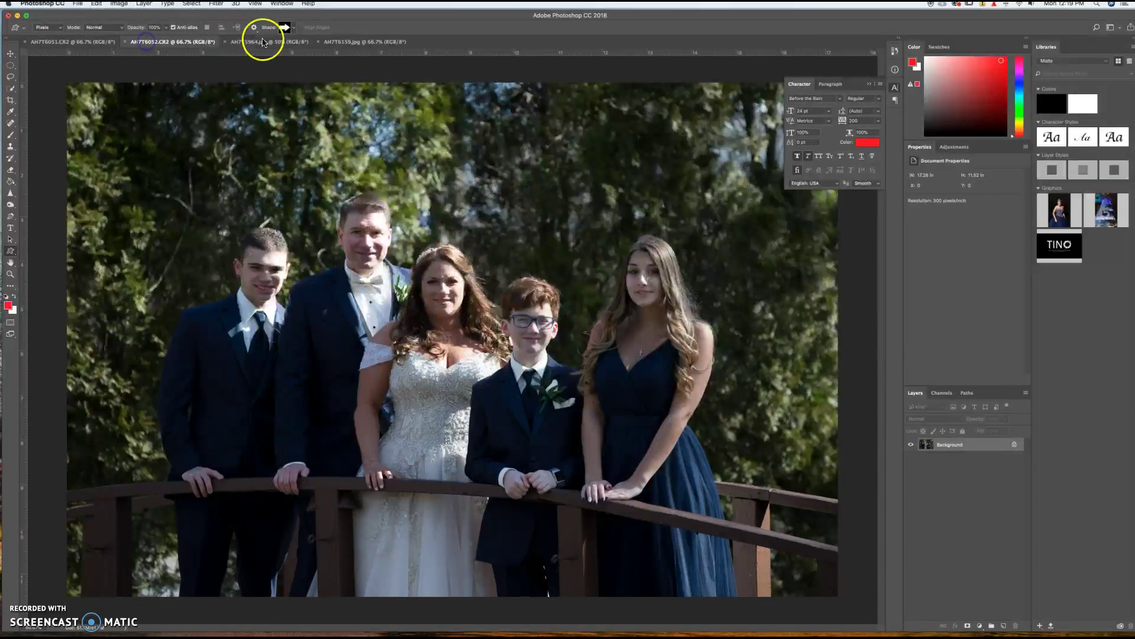
pyautogui.click(264, 42)
pyautogui.click(372, 41)
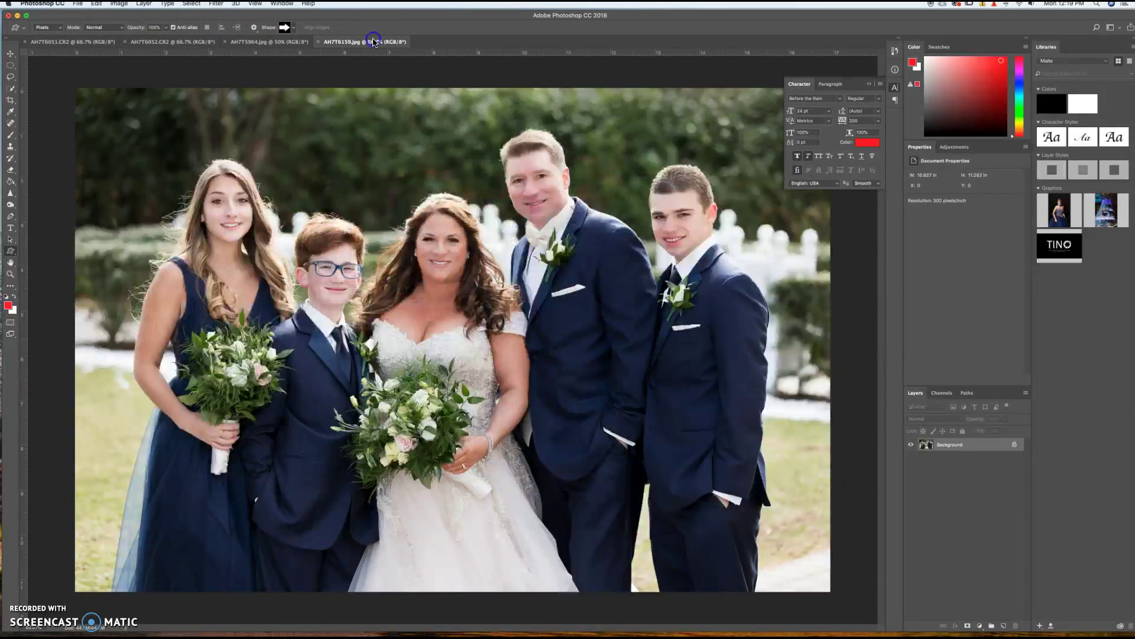
pyautogui.click(80, 42)
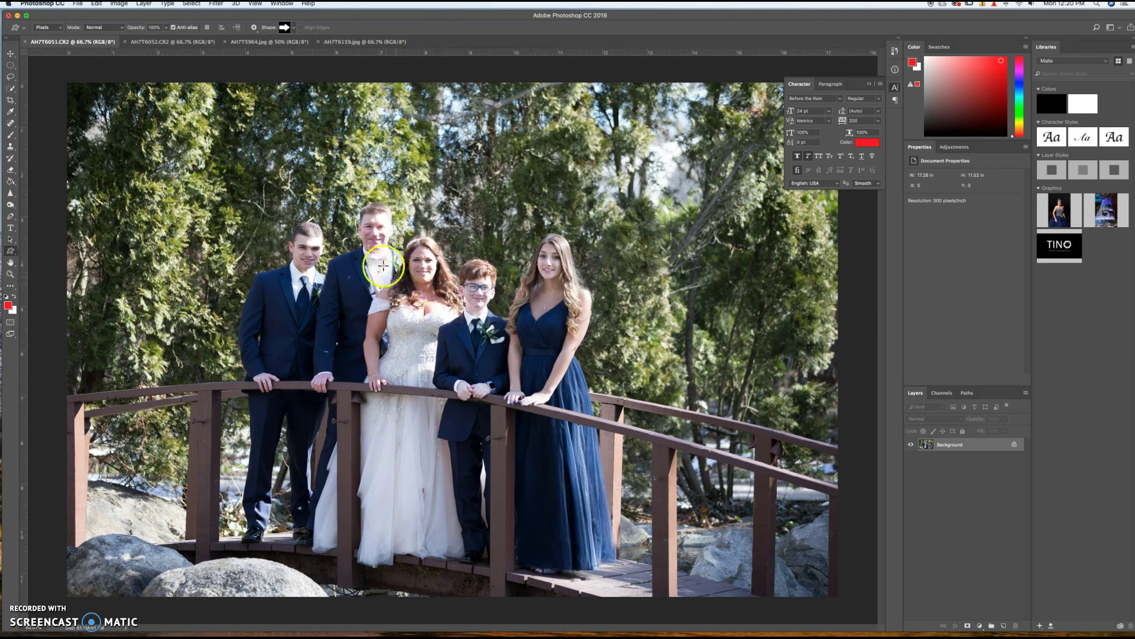
pyautogui.click(168, 43)
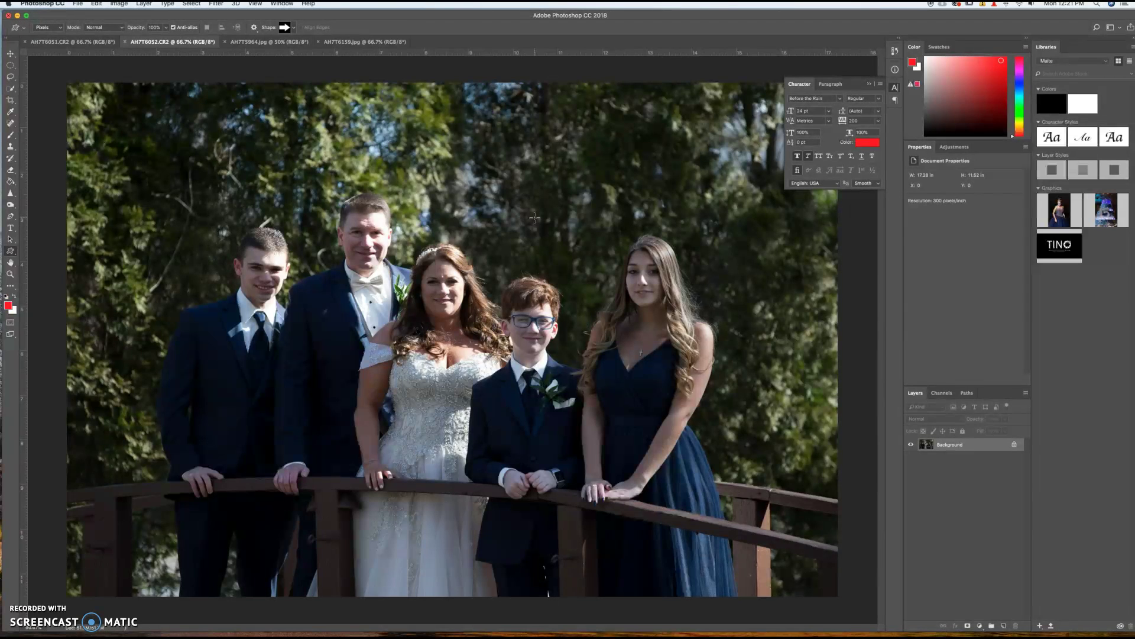
pyautogui.click(59, 41)
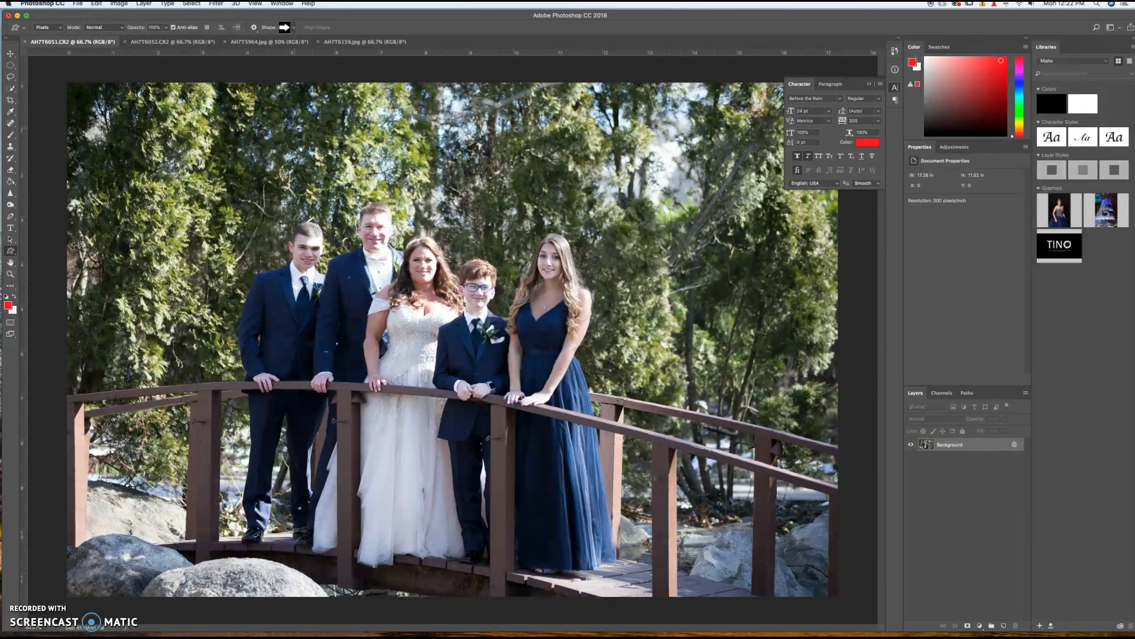
pyautogui.click(314, 124)
# - View AH7T5964.jpg briefly, then switch to the AH7T6159.jpg garden group photo
pyautogui.click(278, 43)
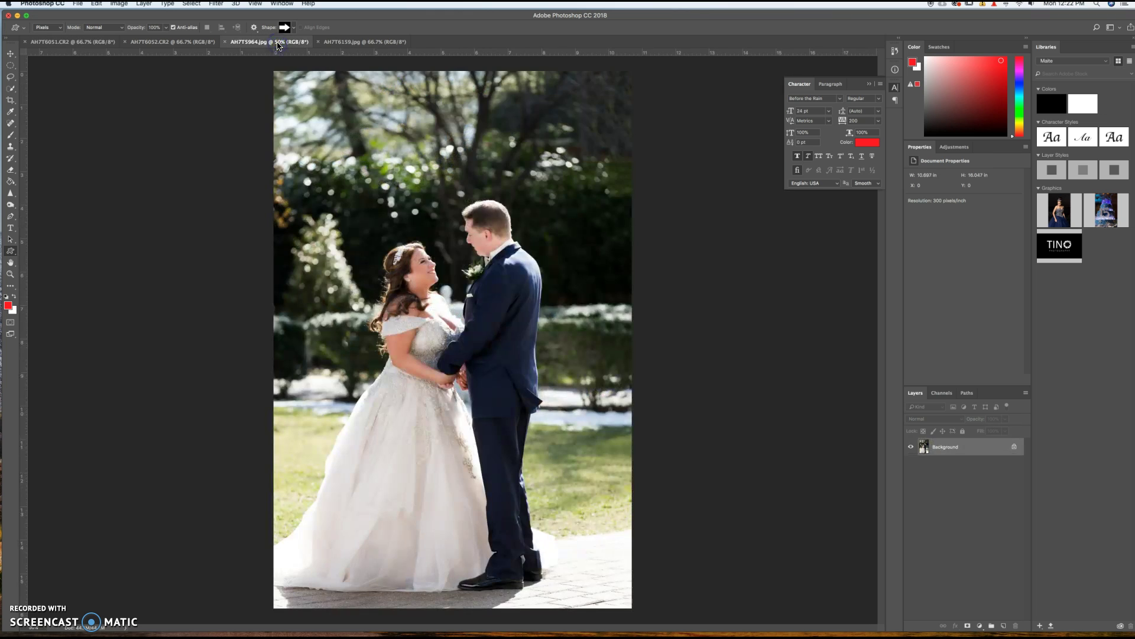
pyautogui.click(355, 42)
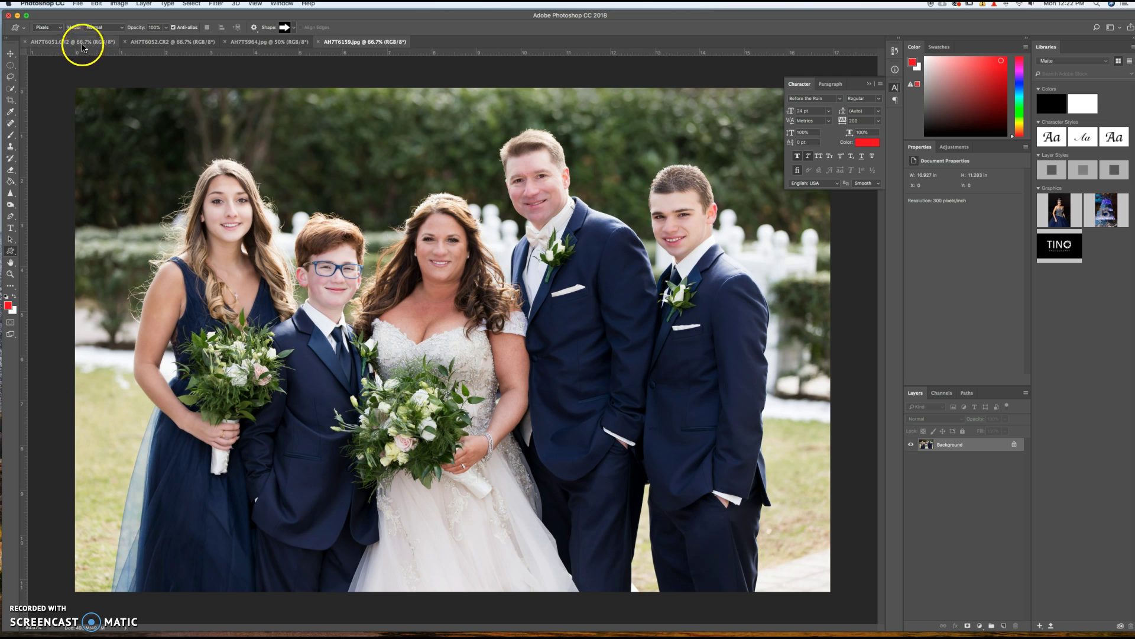
pyautogui.click(140, 43)
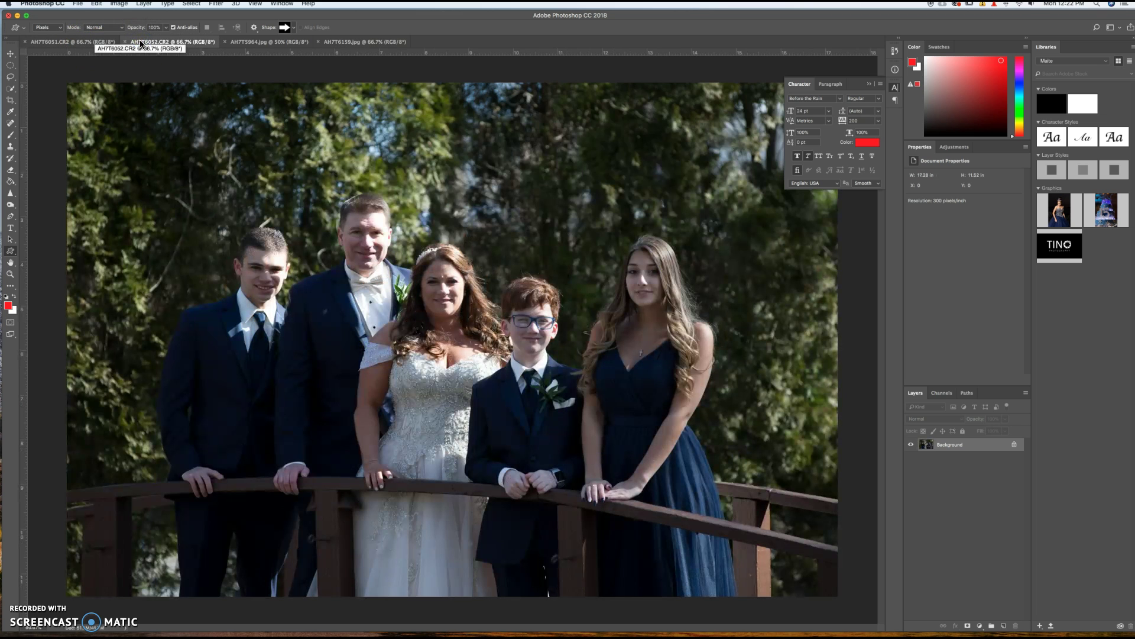
pyautogui.click(367, 42)
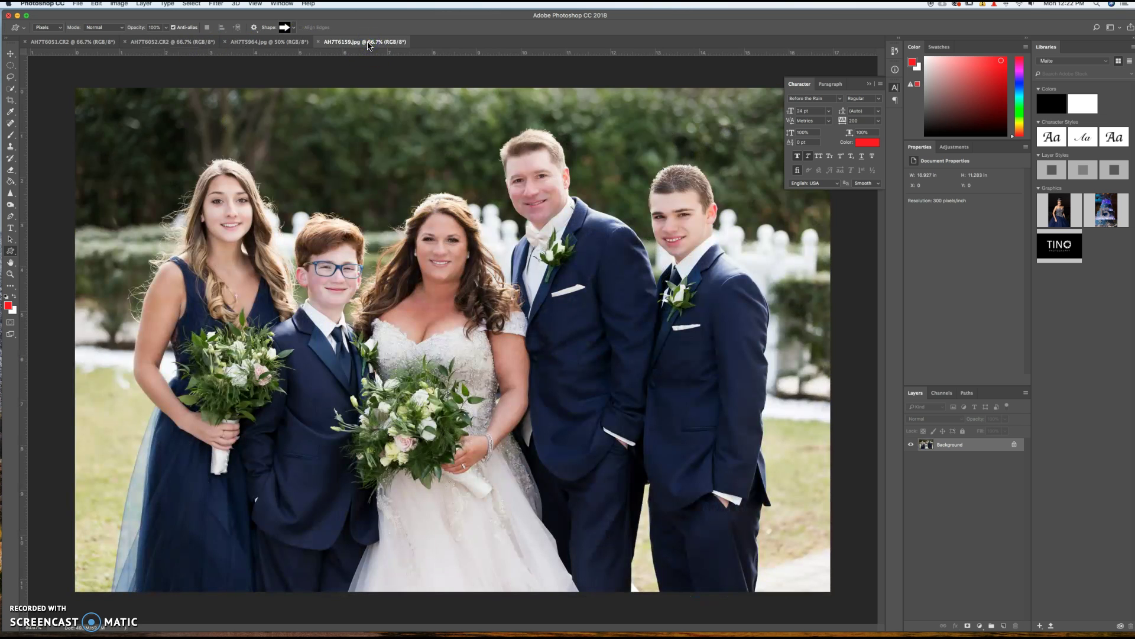
pyautogui.click(171, 43)
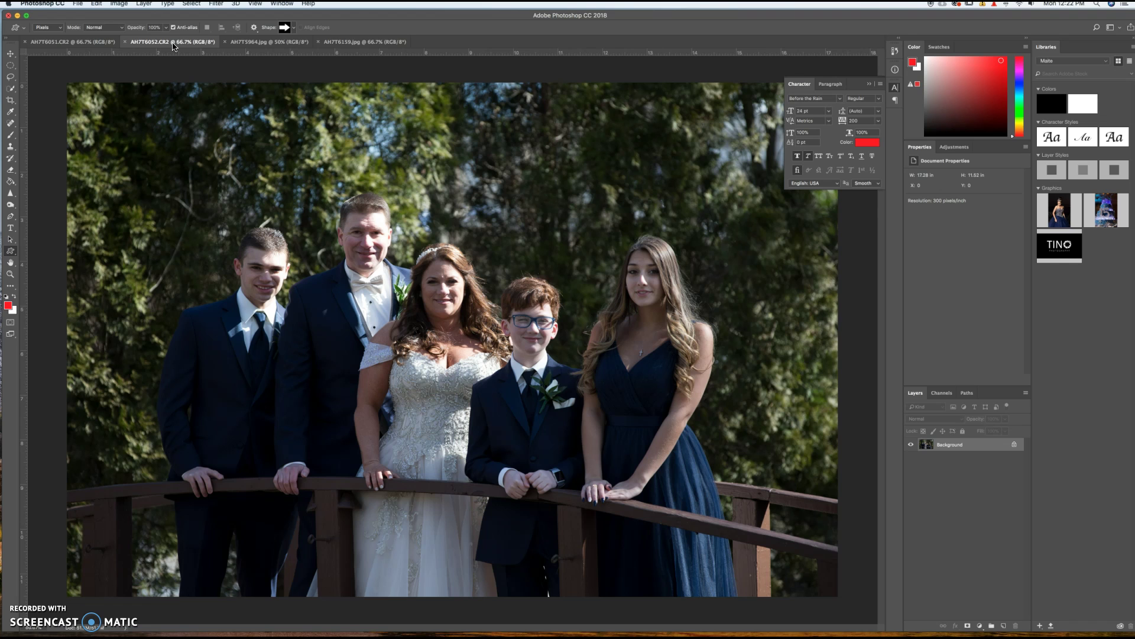
pyautogui.click(355, 41)
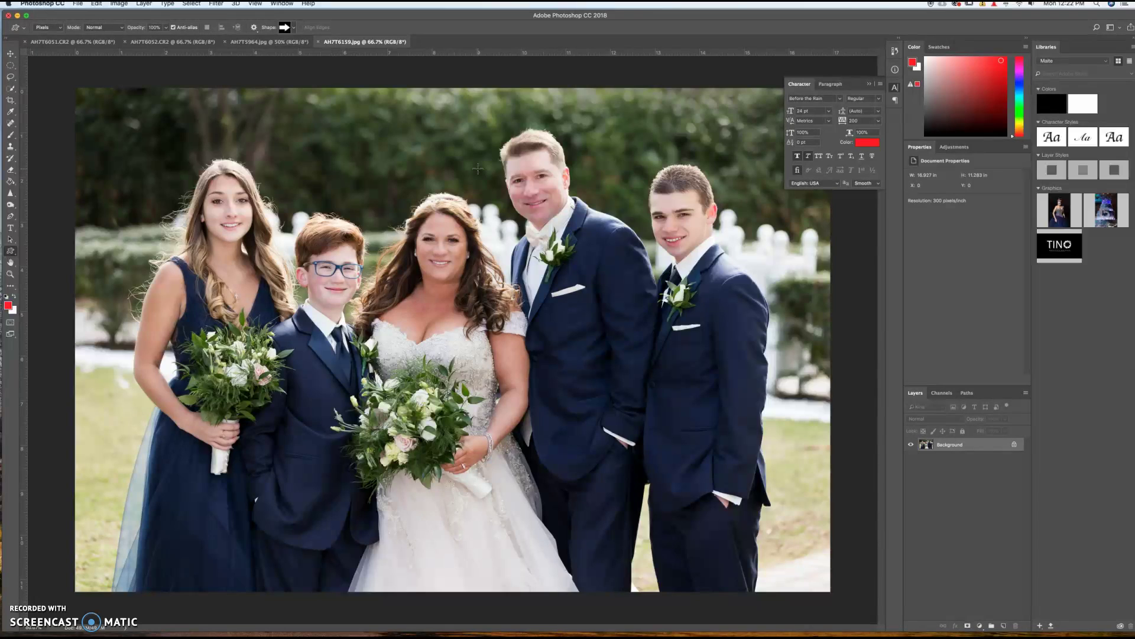
# - Switch to the AH7T5964.jpg bride-and-groom garden portrait
pyautogui.click(251, 41)
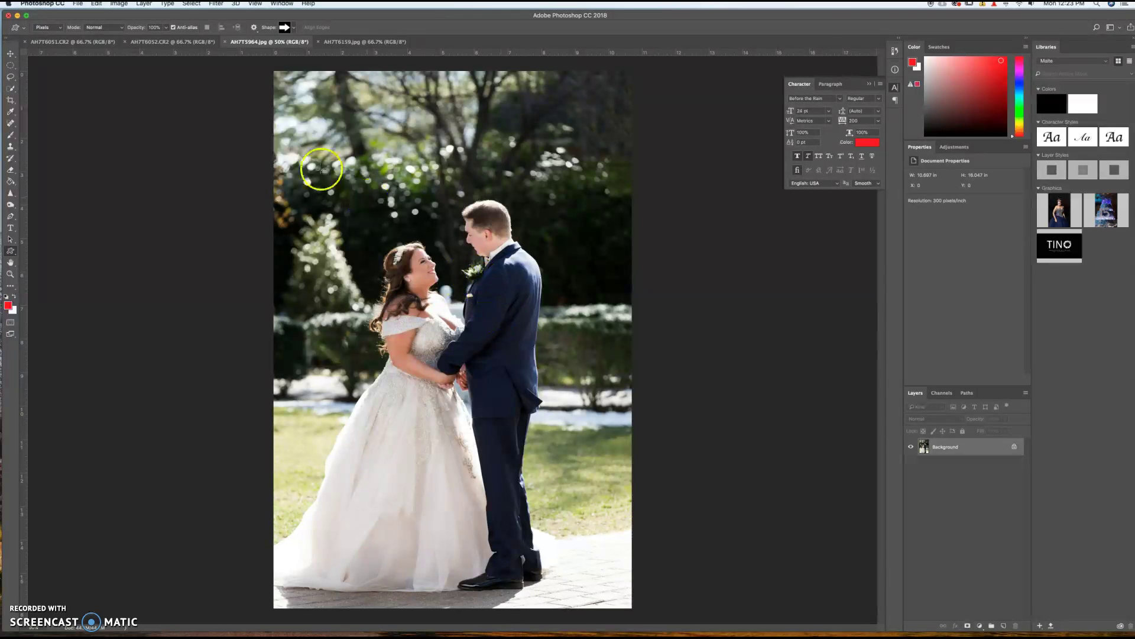
# - Switch back to the AH7T6159.jpg garden group photo with bouquets
pyautogui.click(346, 42)
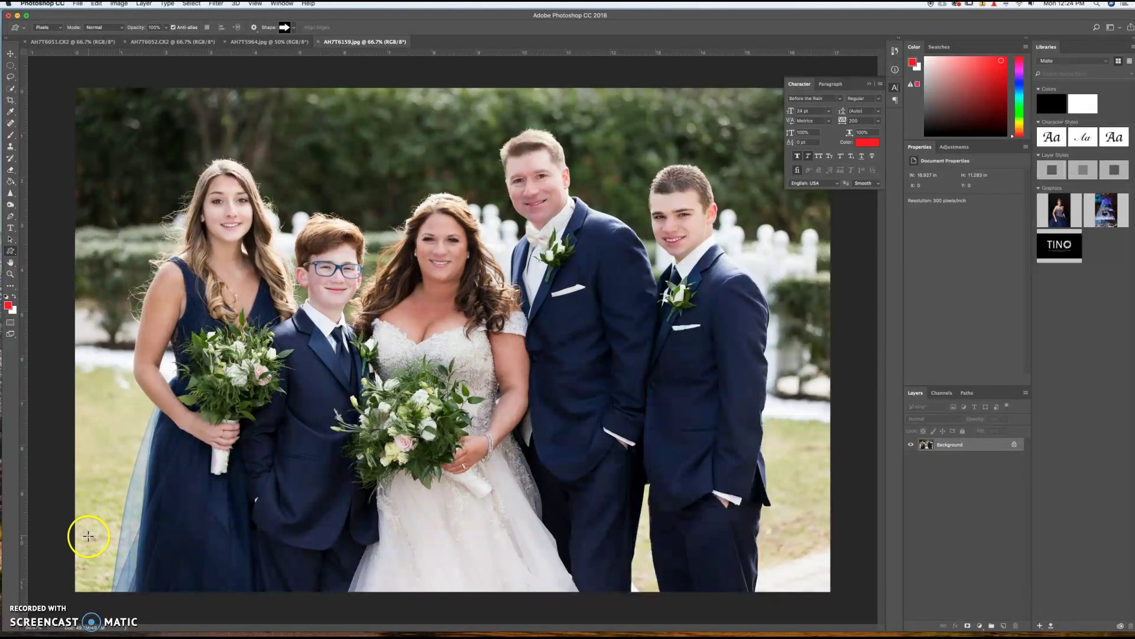
pyautogui.click(45, 585)
pyautogui.click(43, 597)
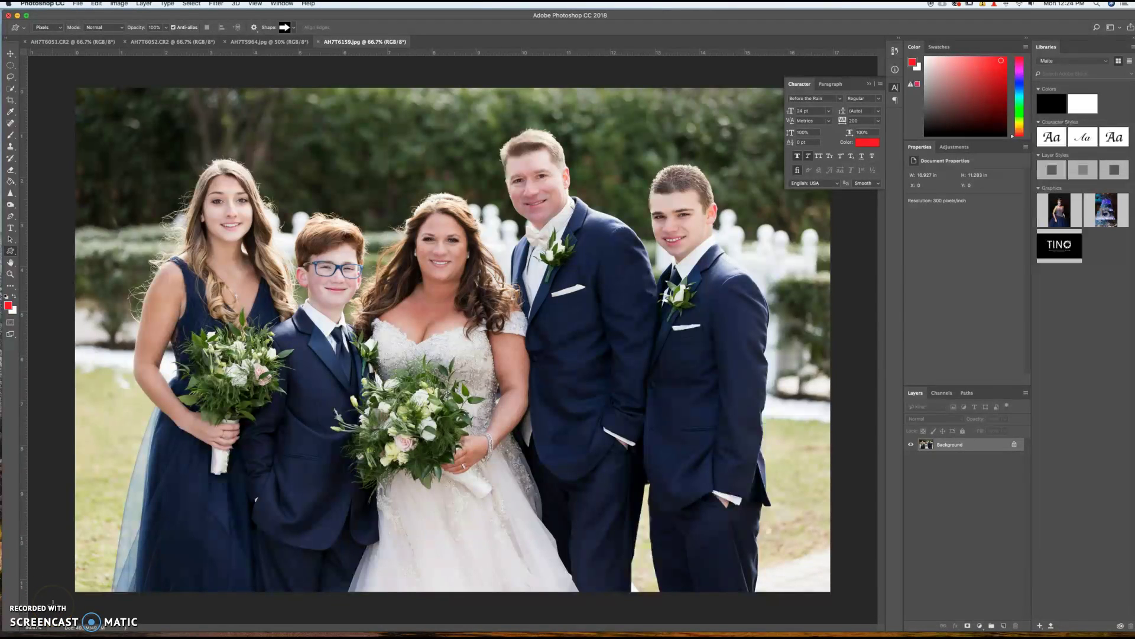